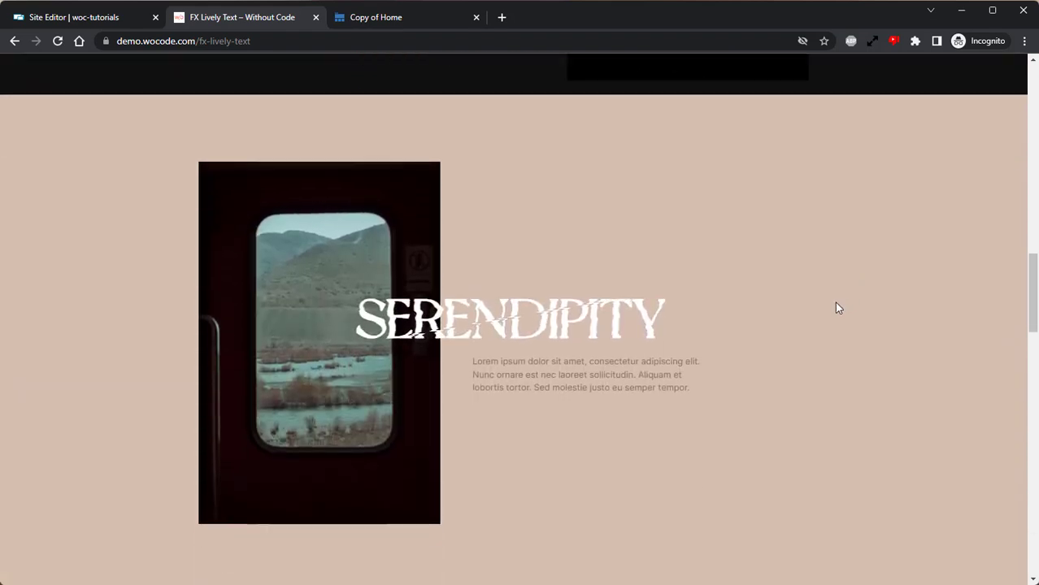
# - Review the animated text examples on the FX Lively Text demo page, the site's home page in the editor and the Copy of Home preview
pyautogui.scroll(6, 828, 309)
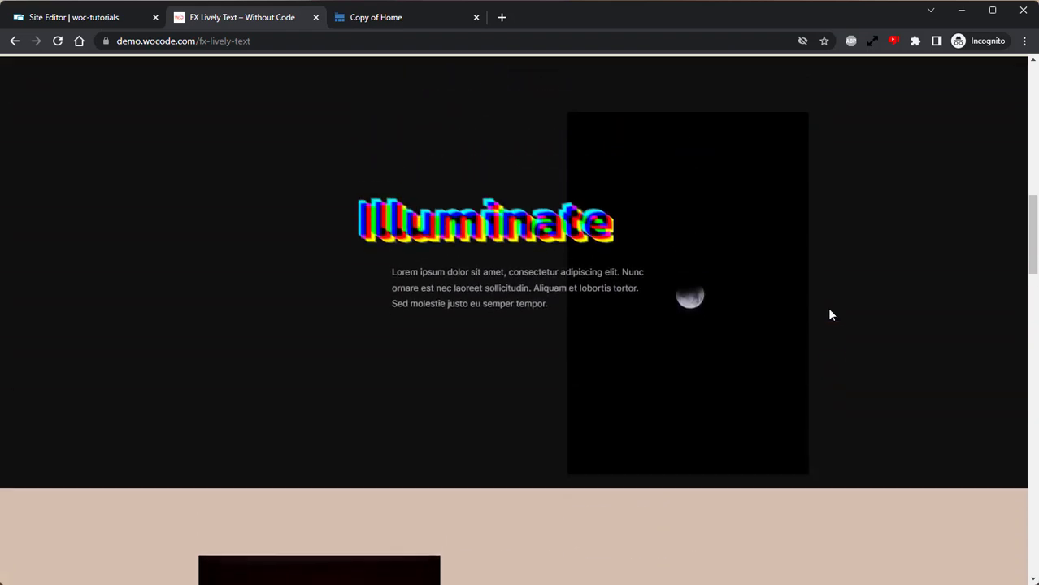
pyautogui.scroll(6, 829, 314)
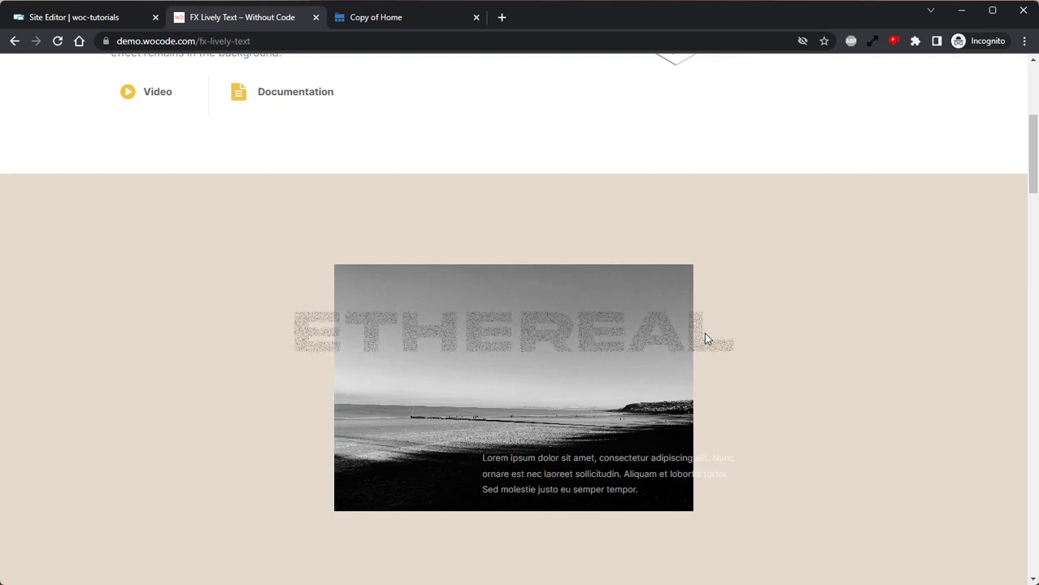
pyautogui.click(114, 17)
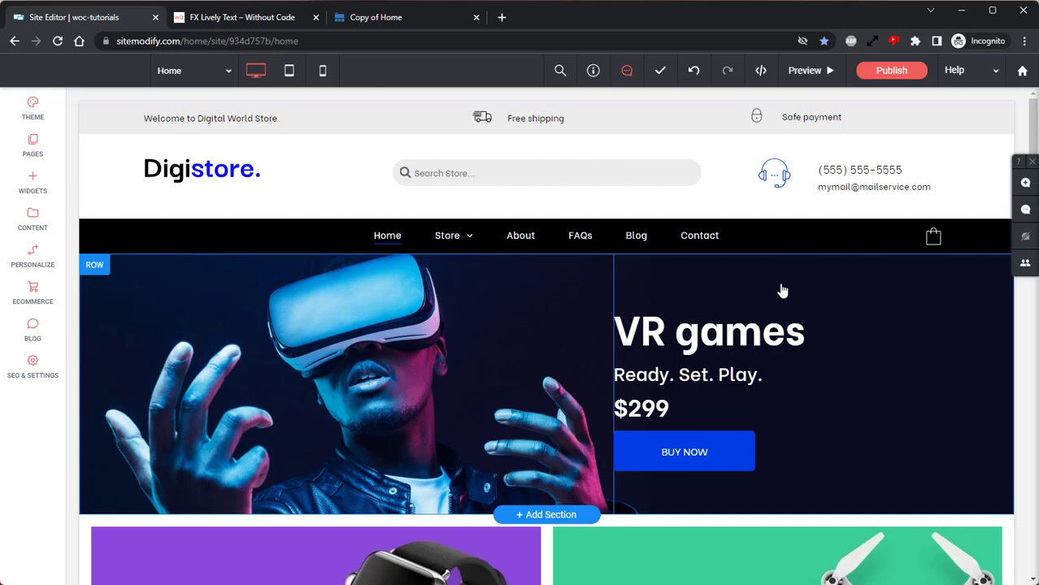
pyautogui.click(392, 22)
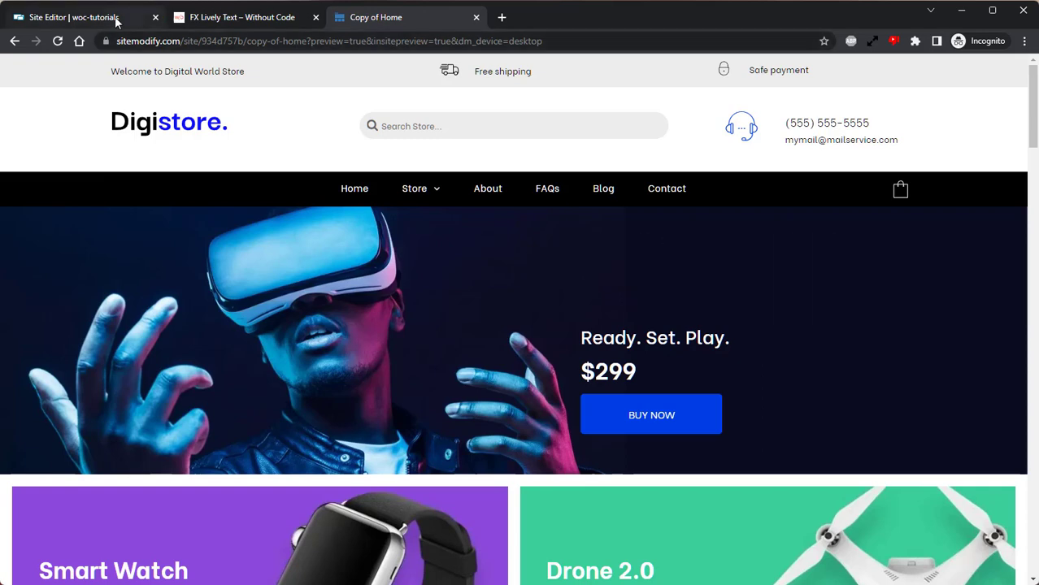
# - In the site editor, insert the FX – Lively Text widget above the hero's VR games heading and delete that original heading
pyautogui.click(65, 18)
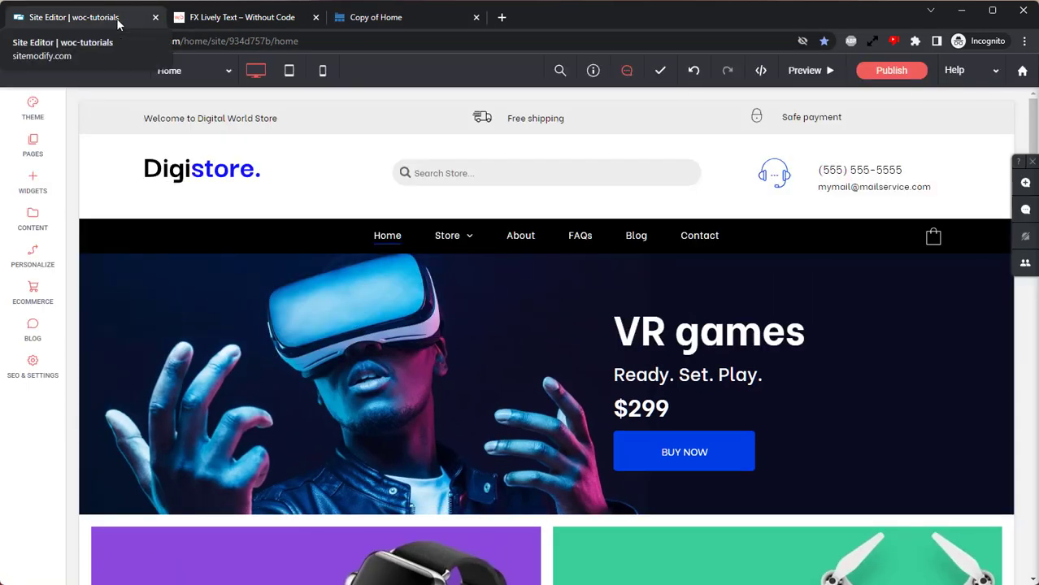
pyautogui.click(31, 191)
pyautogui.click(109, 146)
pyautogui.write('lively')
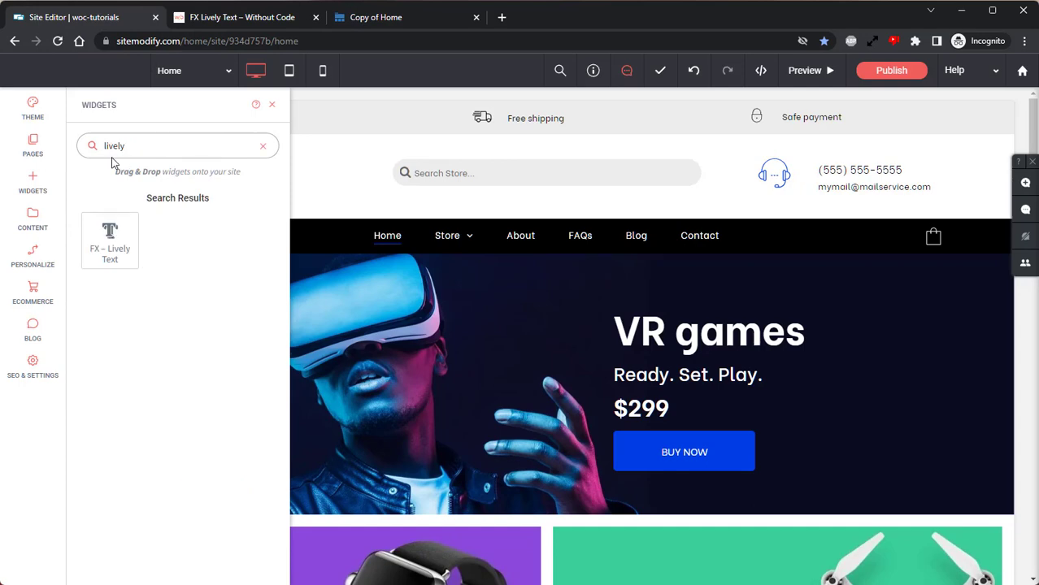
pyautogui.moveTo(105, 242); pyautogui.dragTo(719, 324)
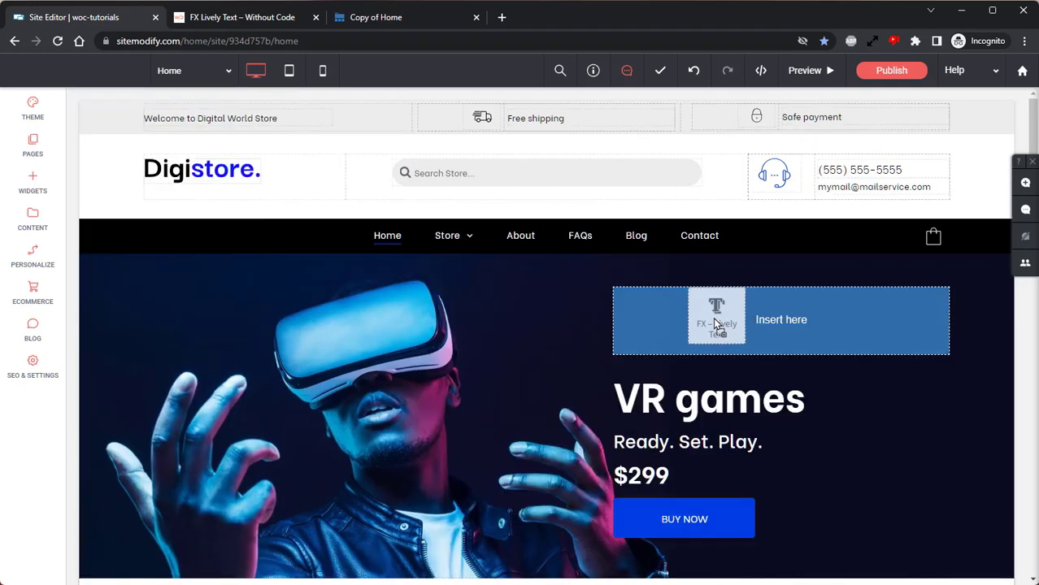
pyautogui.moveTo(713, 317); pyautogui.dragTo(712, 317)
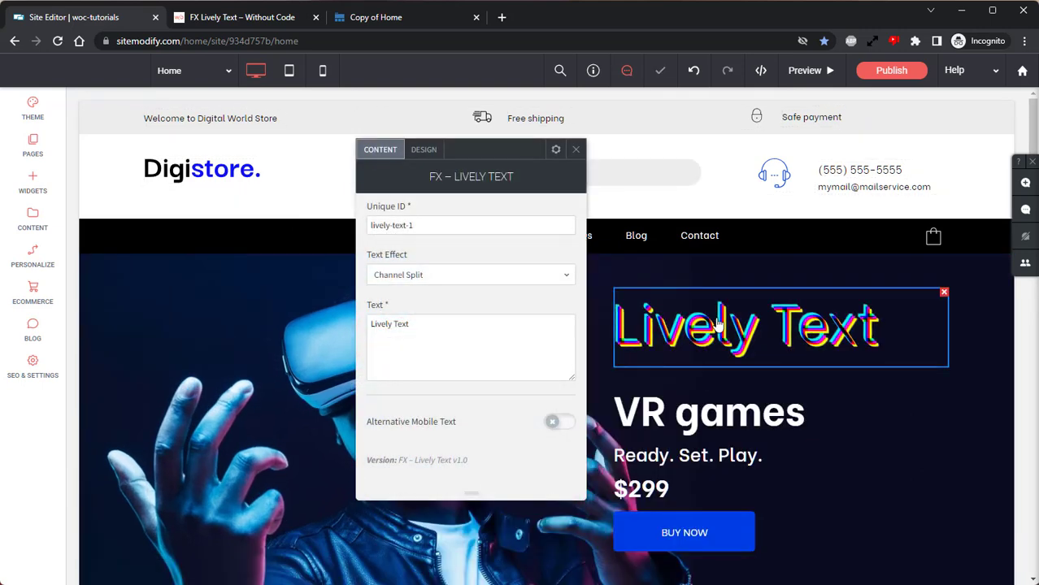
pyautogui.click(574, 151)
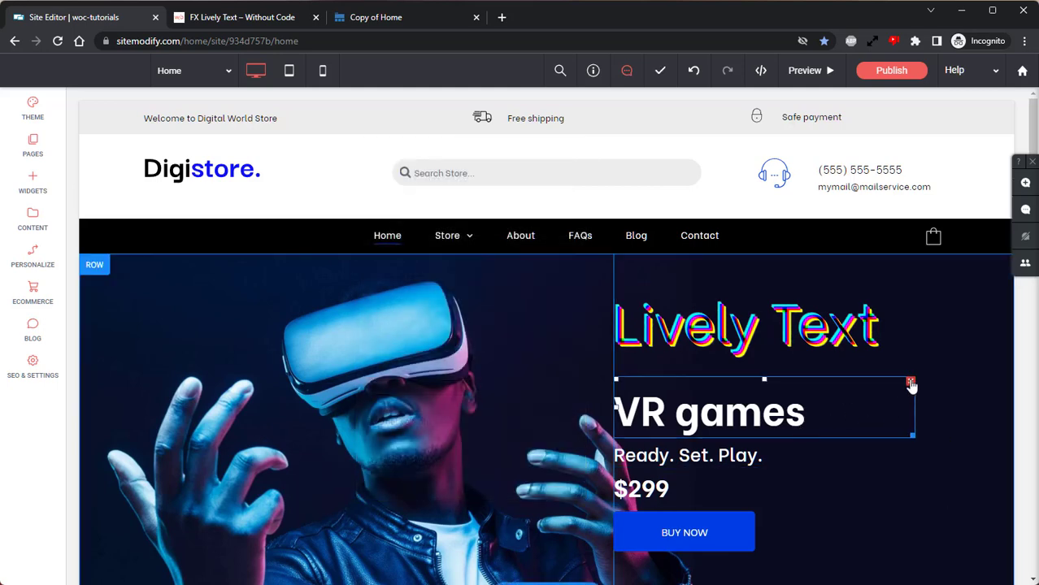
pyautogui.click(909, 383)
# - Set the Lively Text widget's text effect to Sliding Door
pyautogui.click(834, 316)
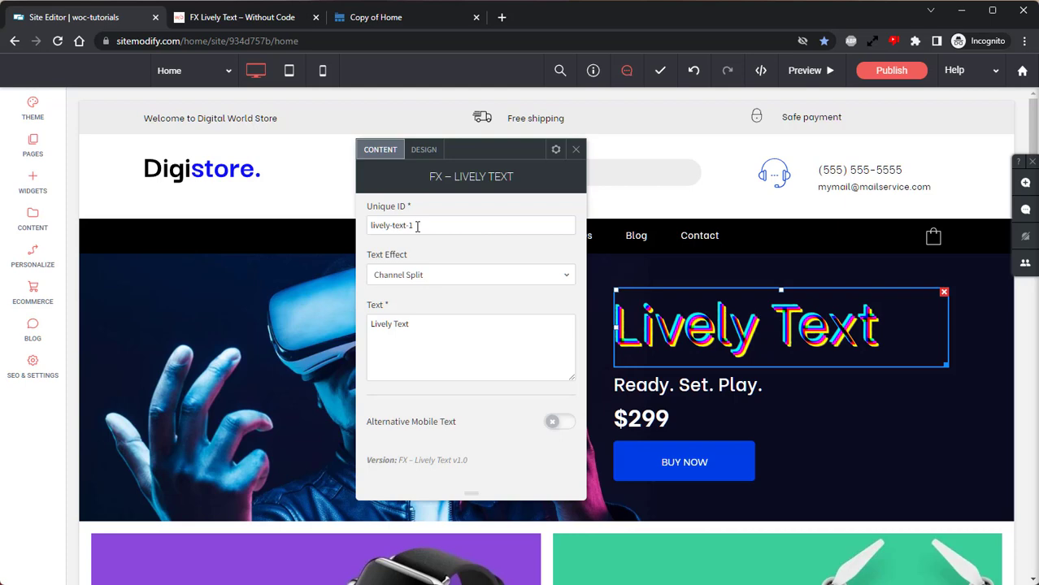
pyautogui.click(425, 273)
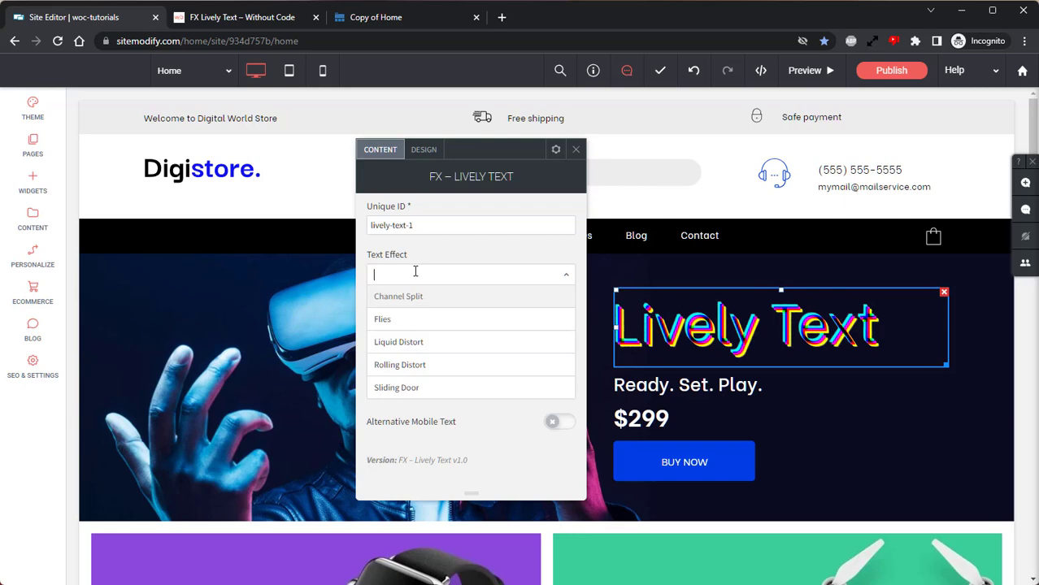
pyautogui.click(420, 388)
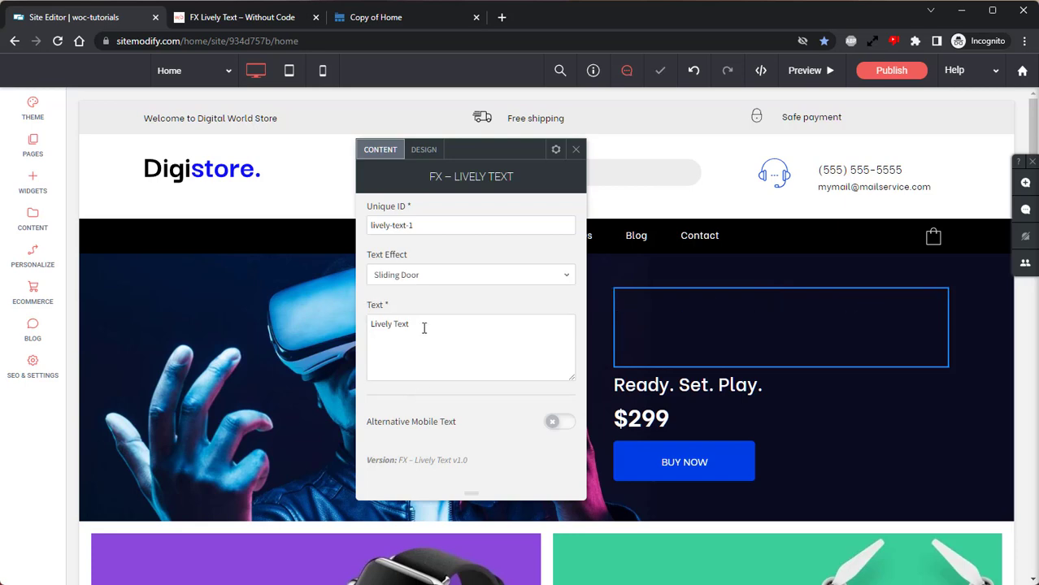
pyautogui.click(709, 328)
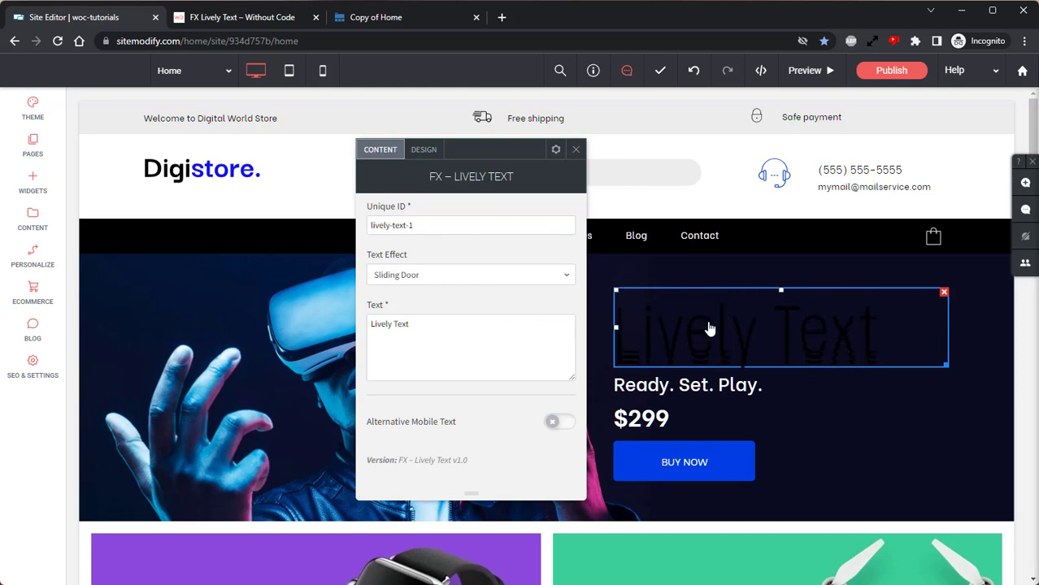
# - Set the Lively Text widget's font color to white (#ffffff) in its text styling
pyautogui.click(435, 151)
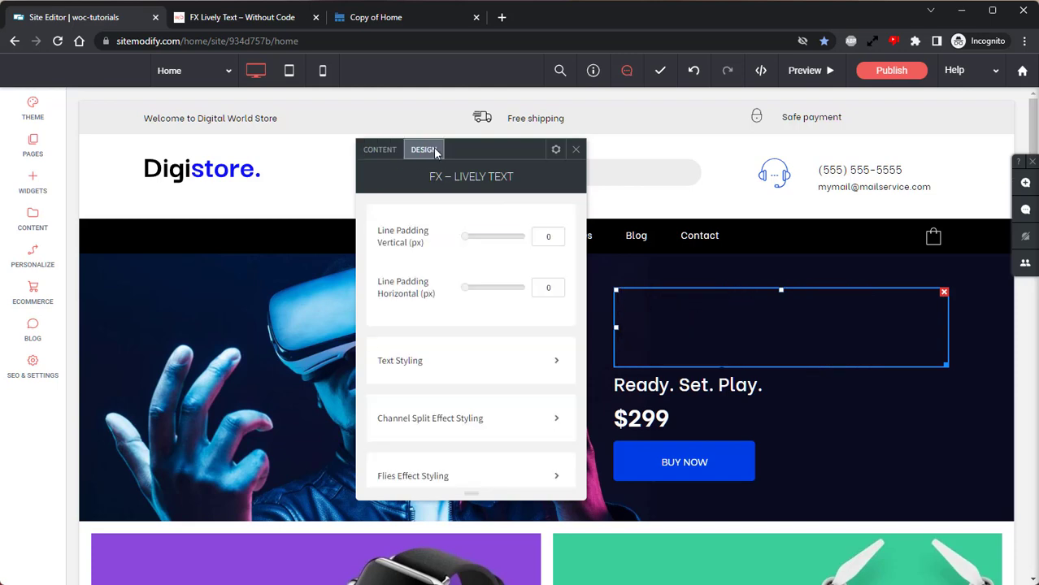
pyautogui.click(433, 365)
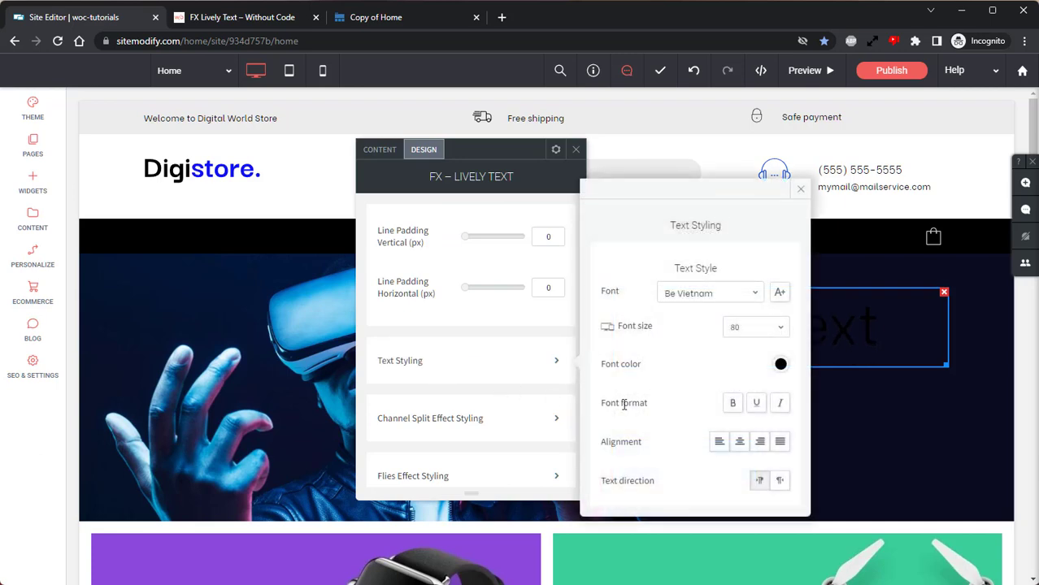
pyautogui.click(780, 366)
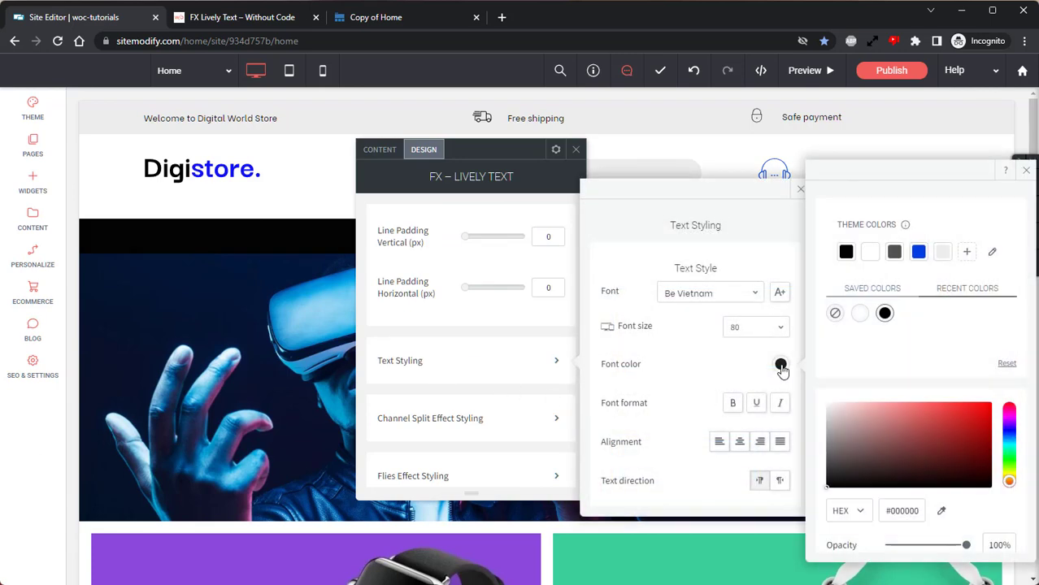
pyautogui.click(858, 314)
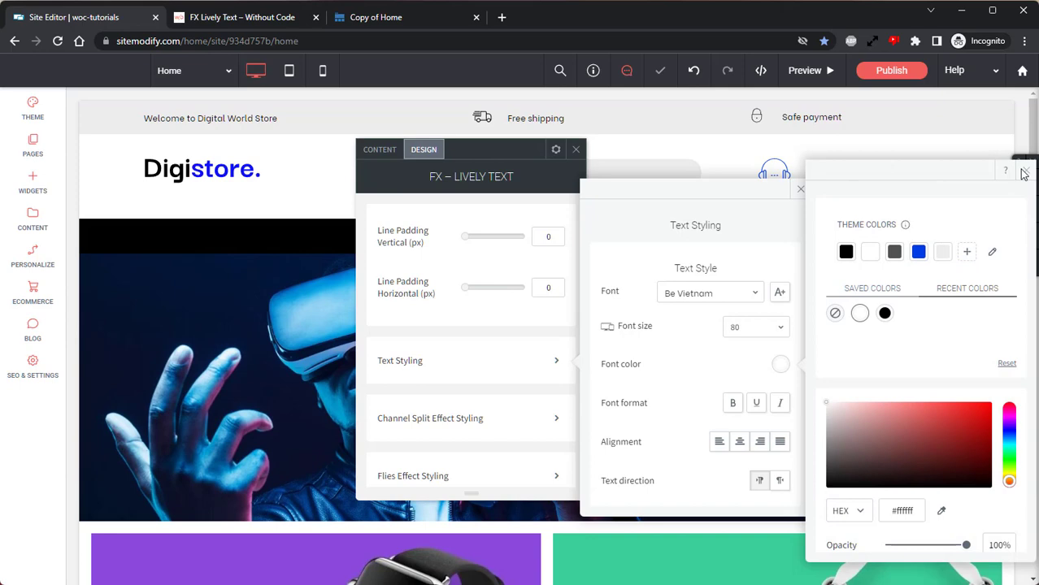
pyautogui.click(1024, 173)
pyautogui.click(799, 189)
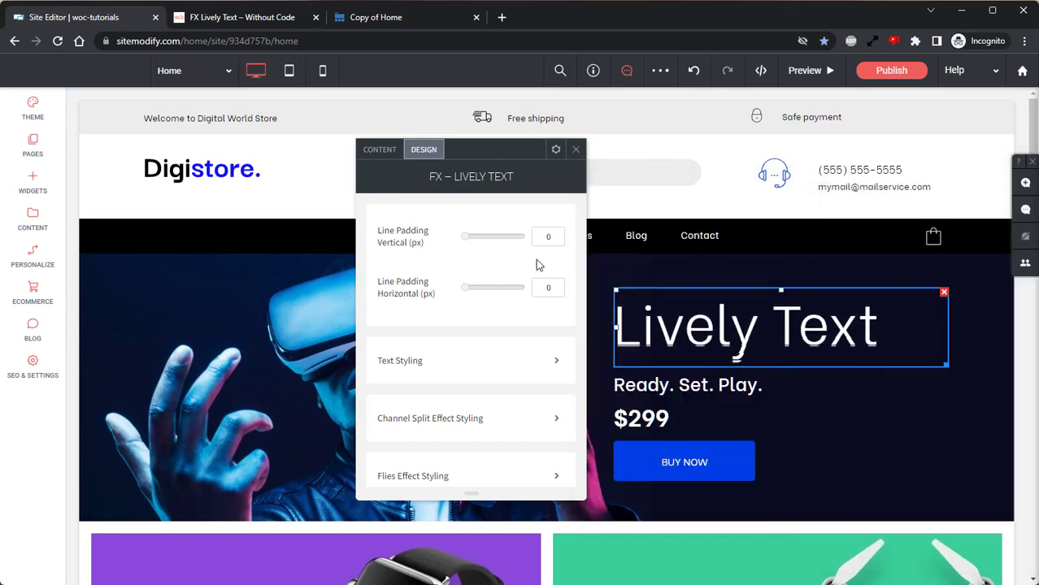
# - Replace the Lively Text widget's text with "VR Games"
pyautogui.click(395, 154)
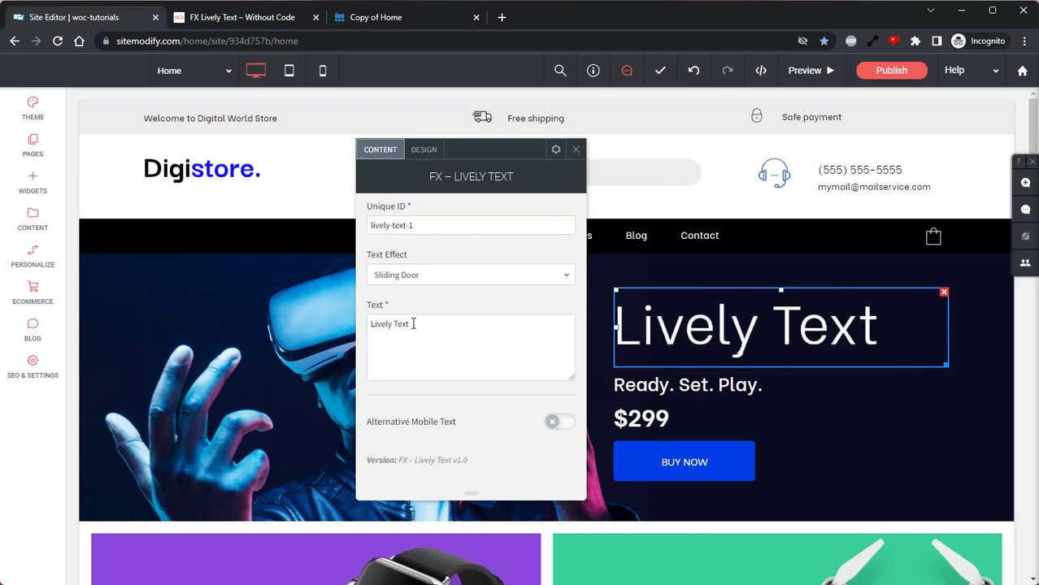
pyautogui.moveTo(413, 324); pyautogui.dragTo(371, 324)
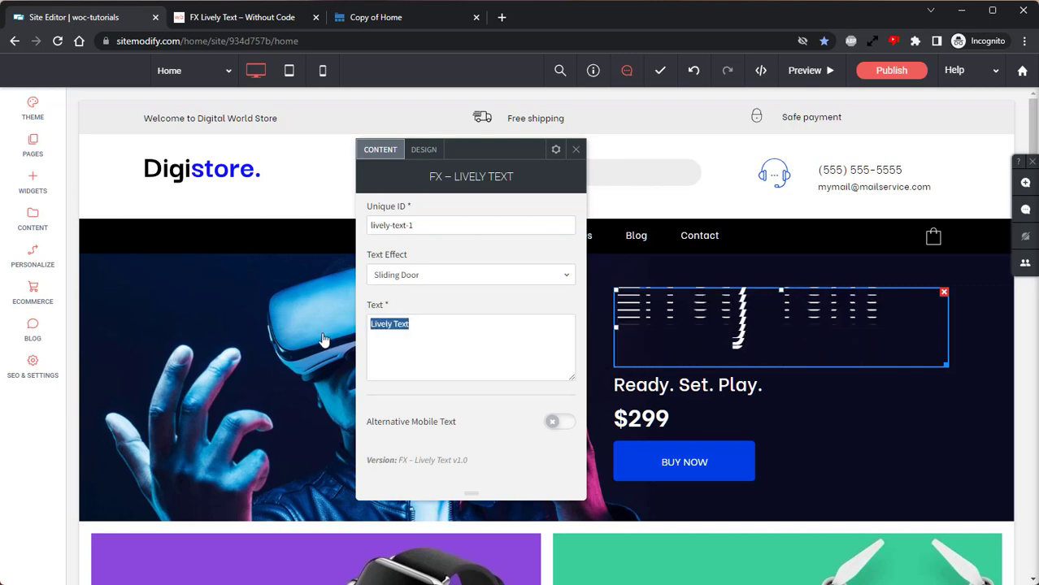
pyautogui.write('VR Games')
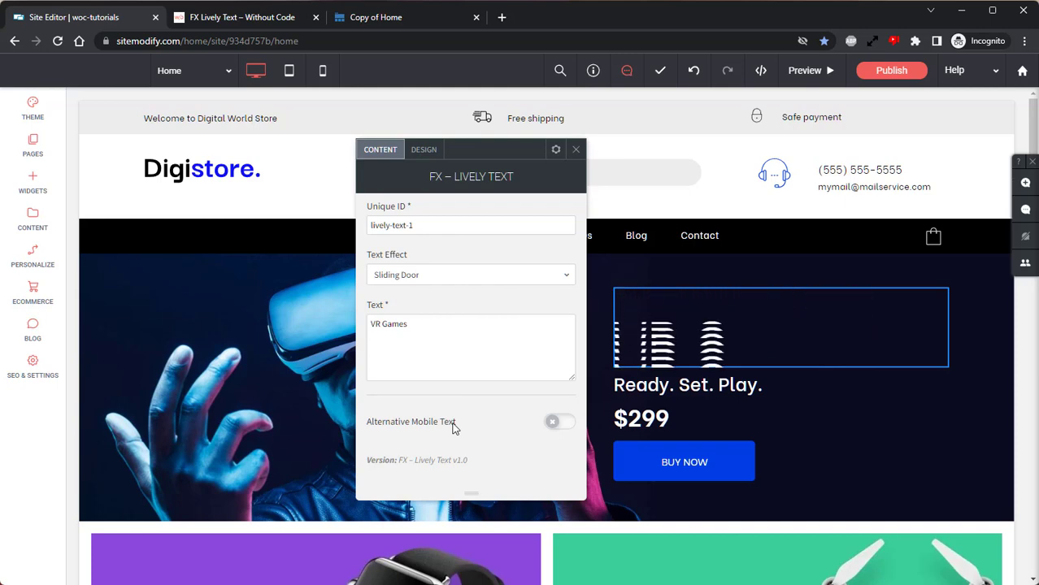
pyautogui.click(563, 423)
pyautogui.scroll(-1, 421, 394)
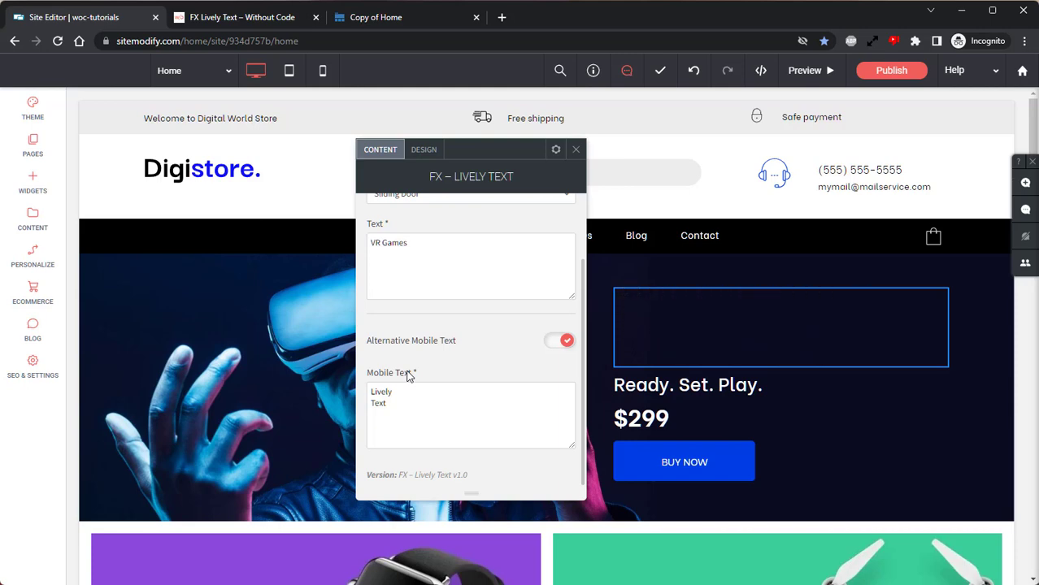
pyautogui.click(565, 340)
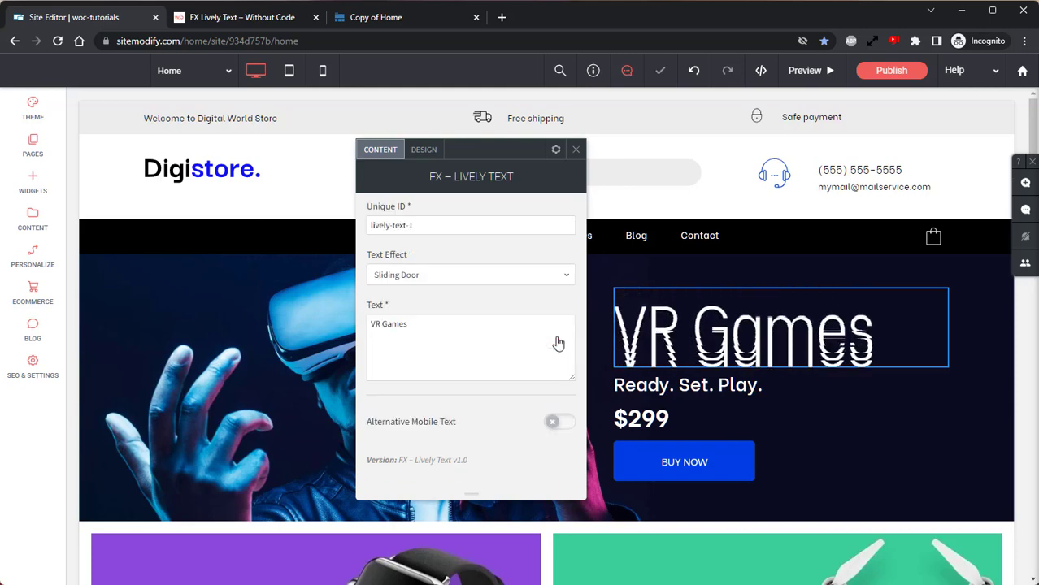
# - Check the heading in the mobile layout and enable Alternative Mobile Text for the Lively Text widget
pyautogui.click(322, 71)
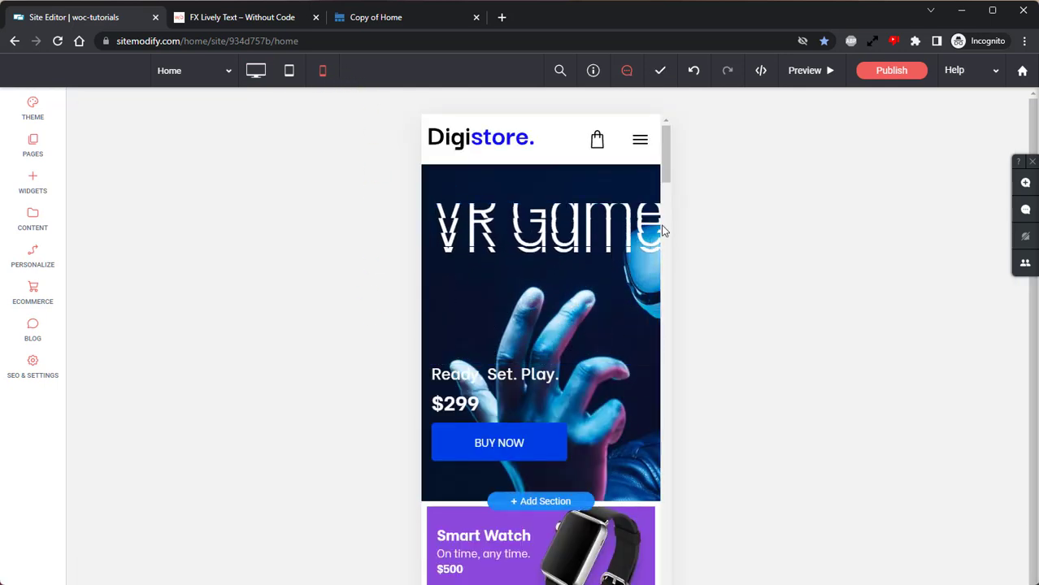
pyautogui.click(561, 249)
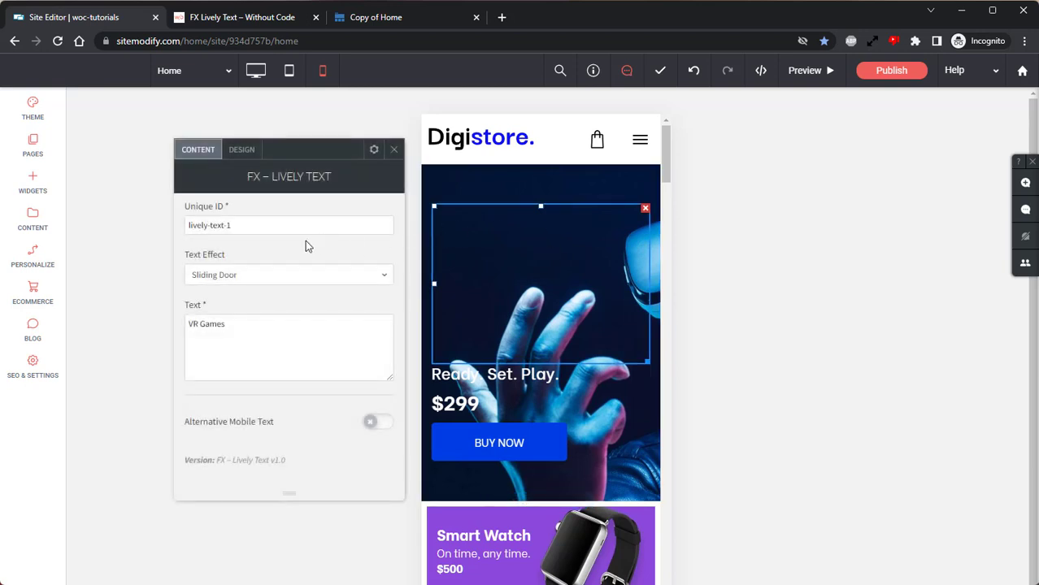
pyautogui.click(382, 425)
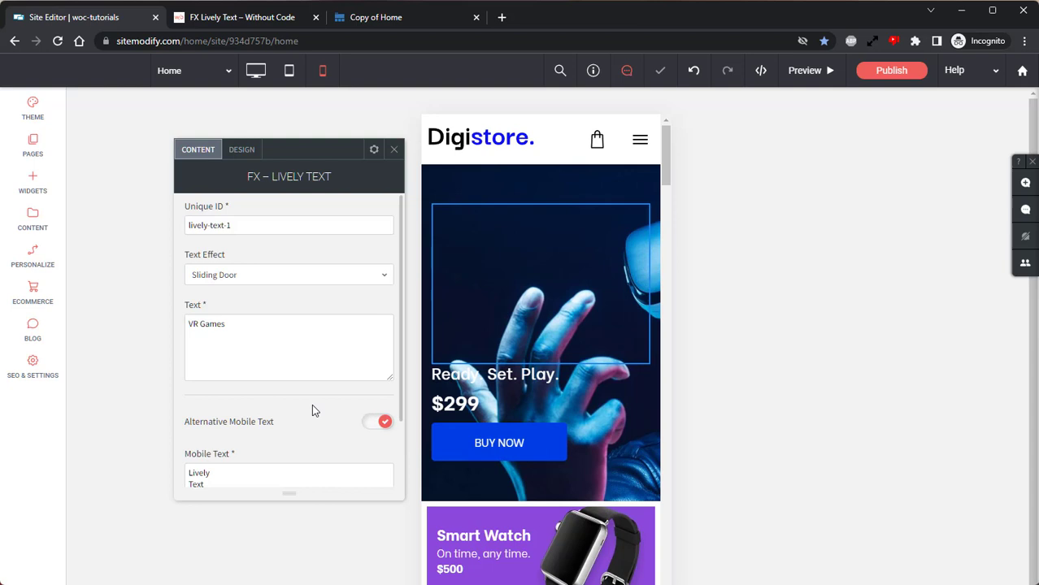
pyautogui.scroll(-1, 309, 412)
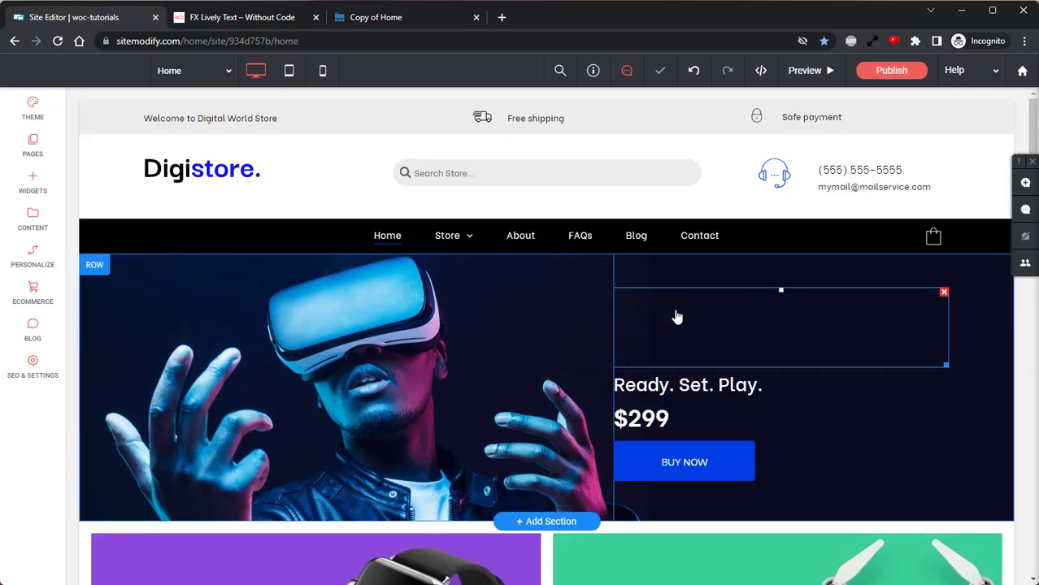
# - Examine the text styling options of the VR Games Lively Text widget in the desktop layout
pyautogui.click(677, 327)
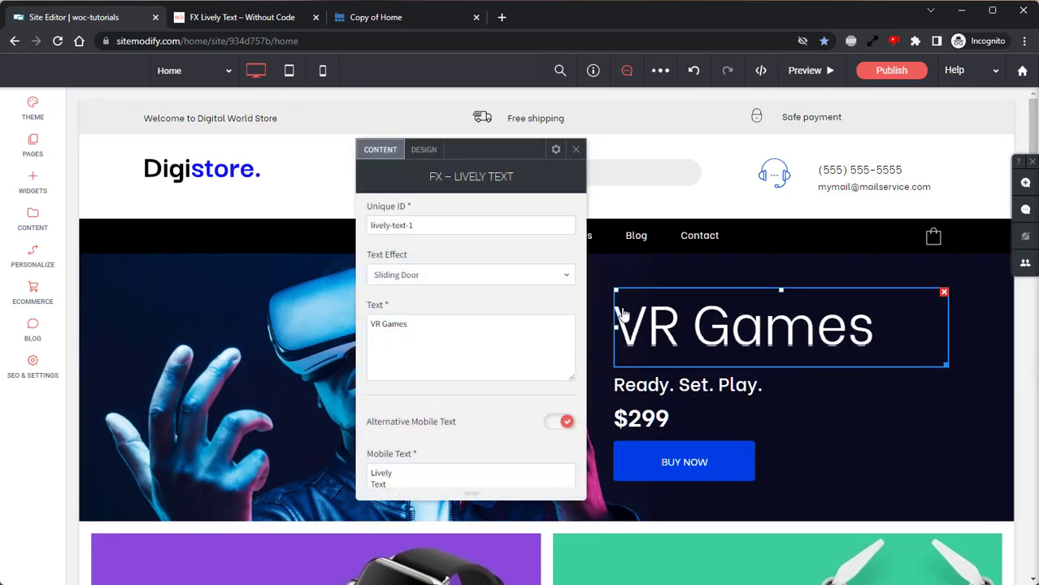
pyautogui.click(438, 156)
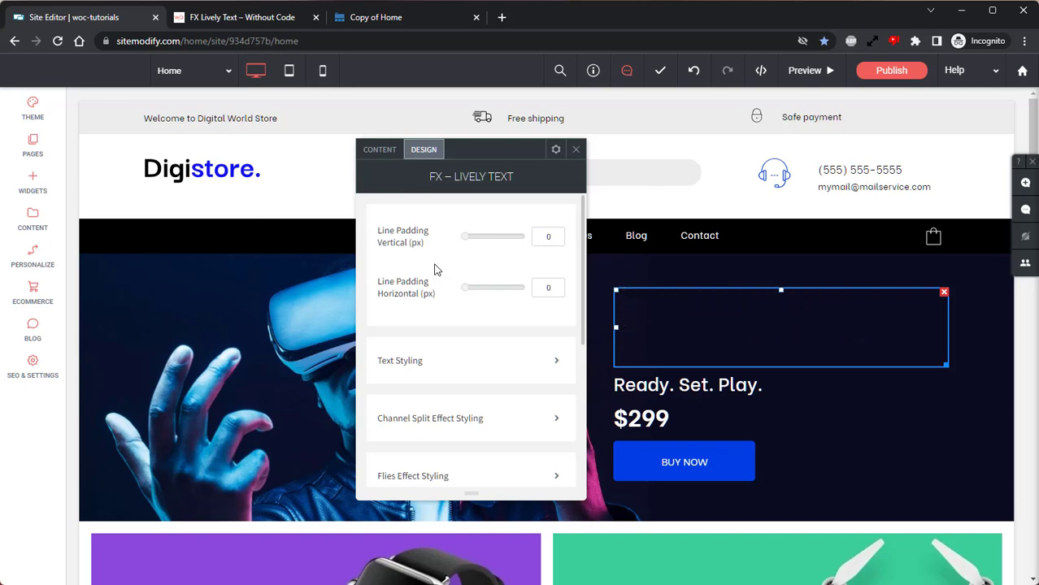
pyautogui.click(456, 360)
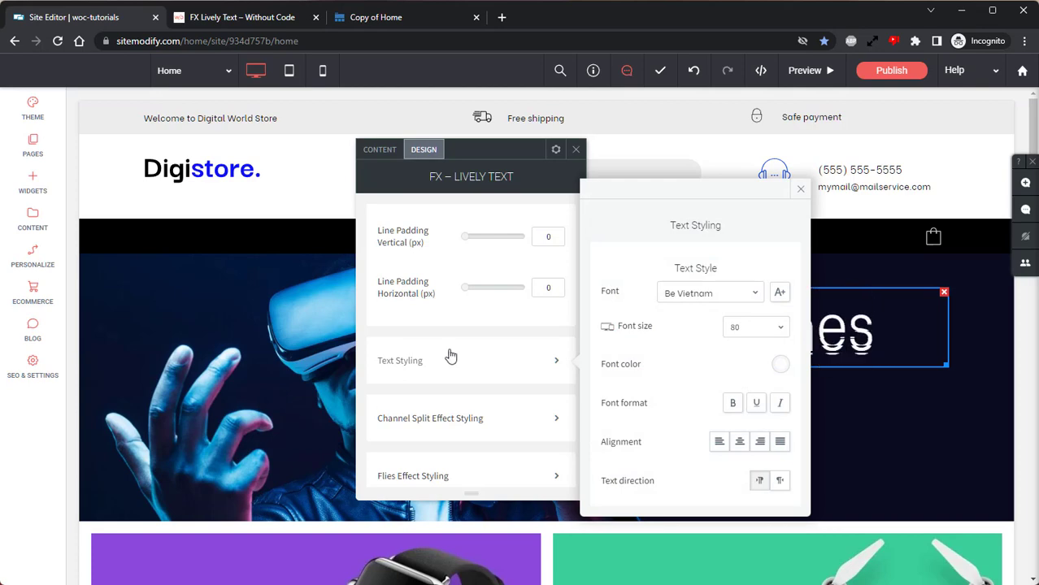
pyautogui.click(801, 193)
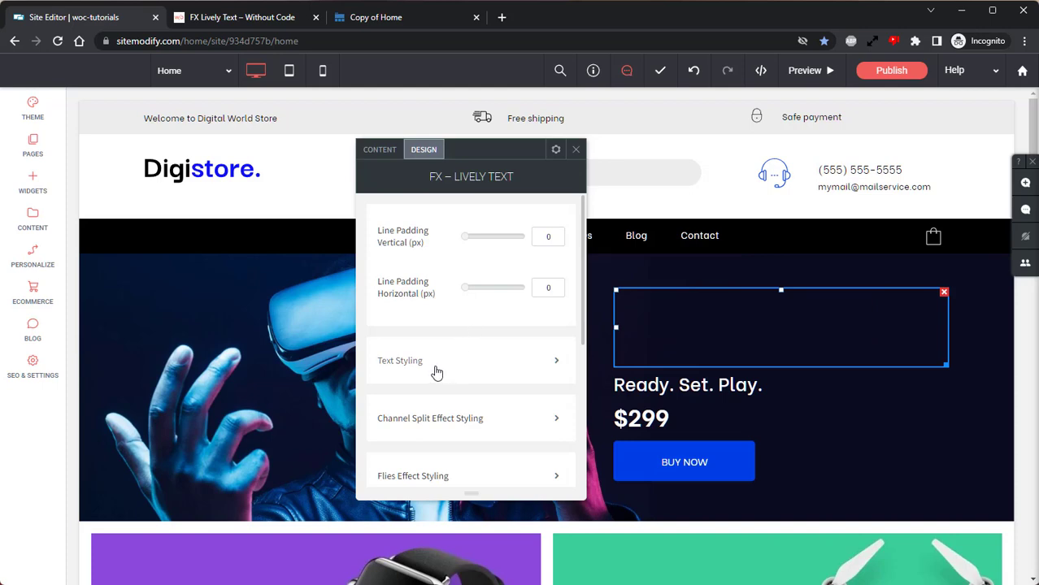
# - Try horizontal animation in the Lively Text widget's Sliding Door effect styling, and turn it back off
pyautogui.scroll(-3, 435, 370)
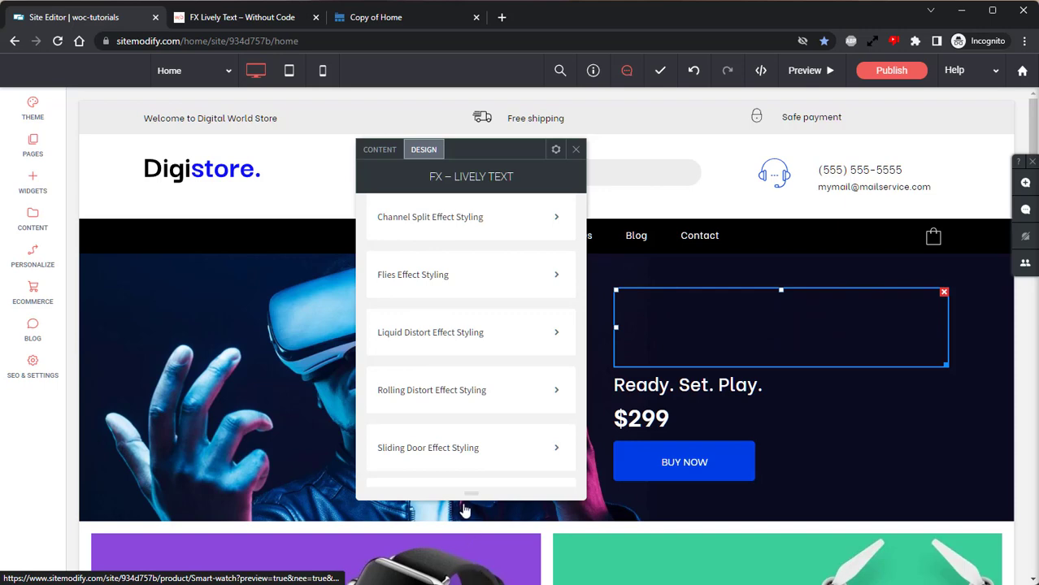
pyautogui.scroll(2, 386, 309)
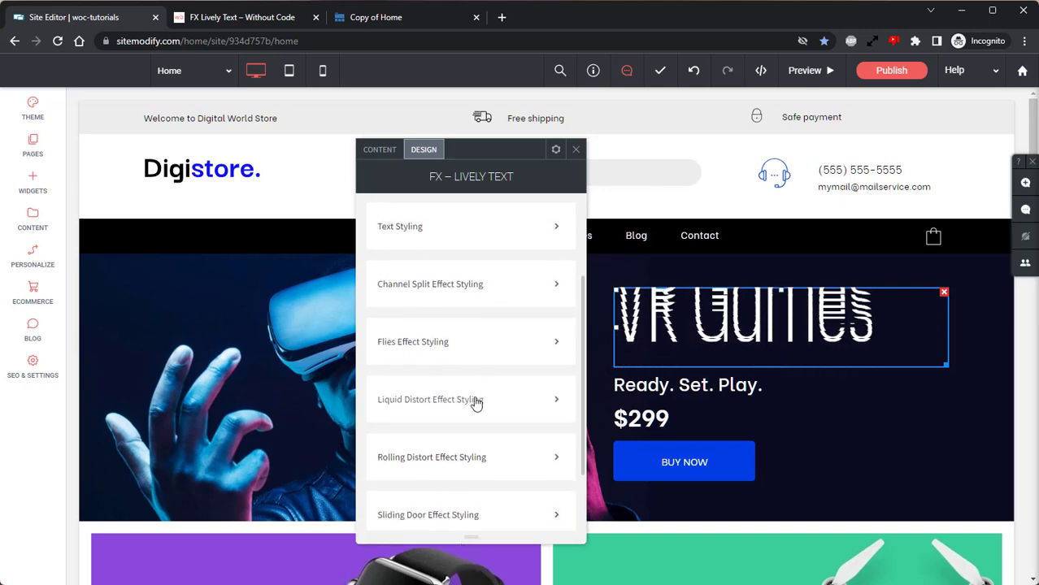
pyautogui.click(481, 515)
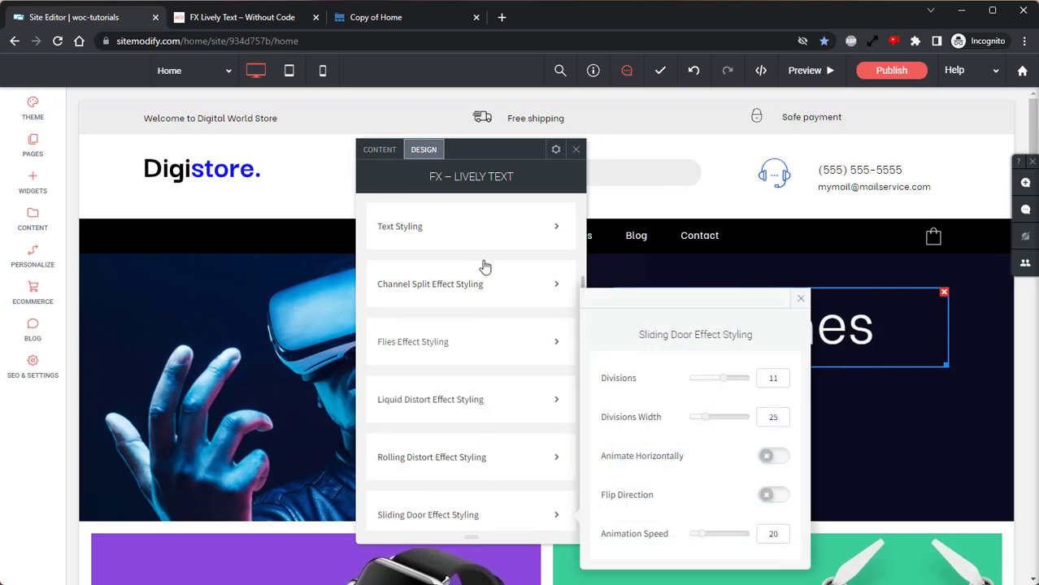
pyautogui.moveTo(496, 150); pyautogui.dragTo(252, 114)
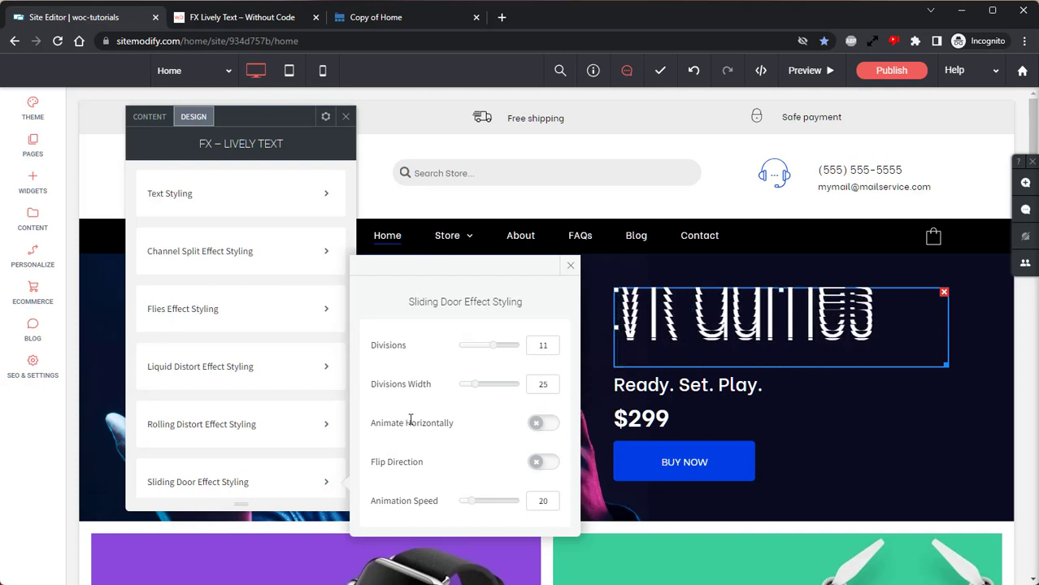
pyautogui.click(540, 425)
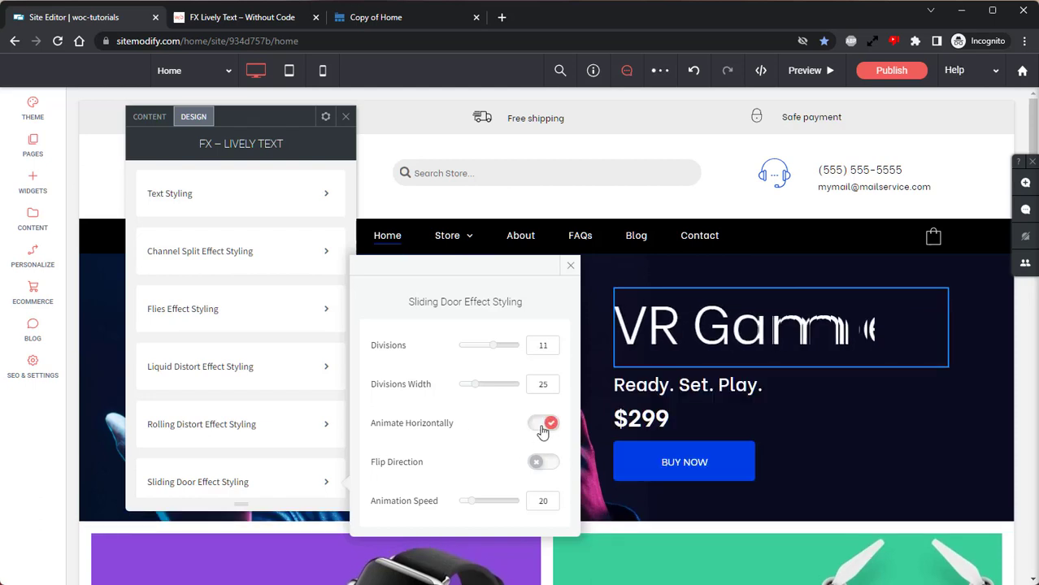
pyautogui.click(542, 426)
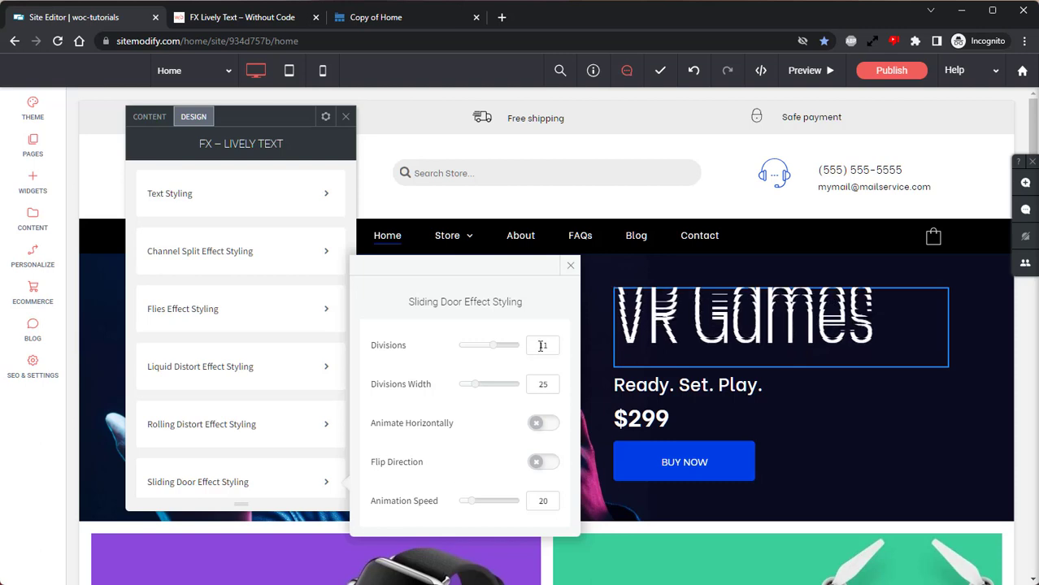
# - Preview the home page, copy its preview link and bring the link to a new browser tab
pyautogui.click(821, 71)
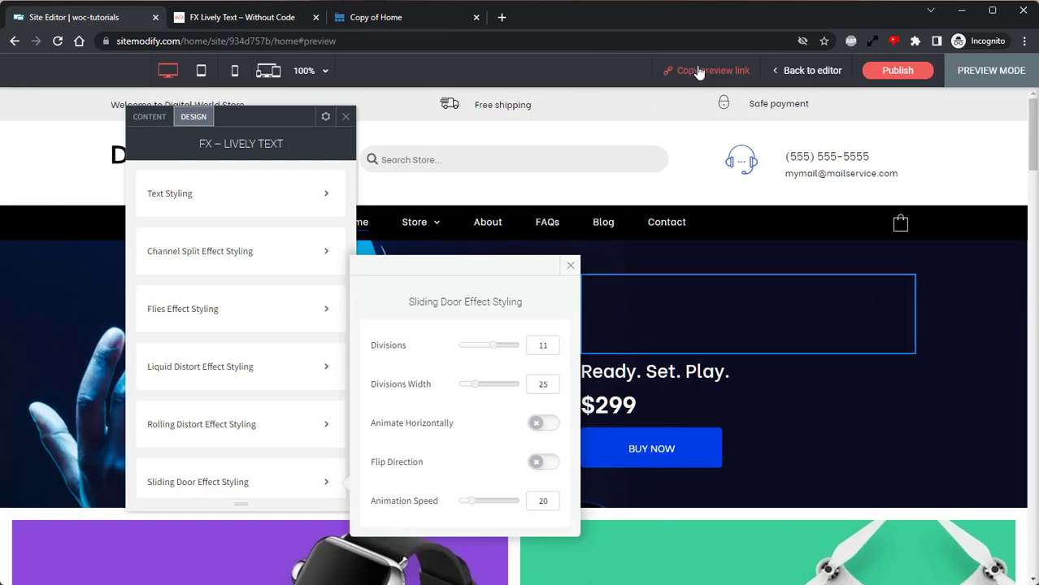
pyautogui.click(698, 72)
pyautogui.click(500, 16)
pyautogui.rightClick(505, 41)
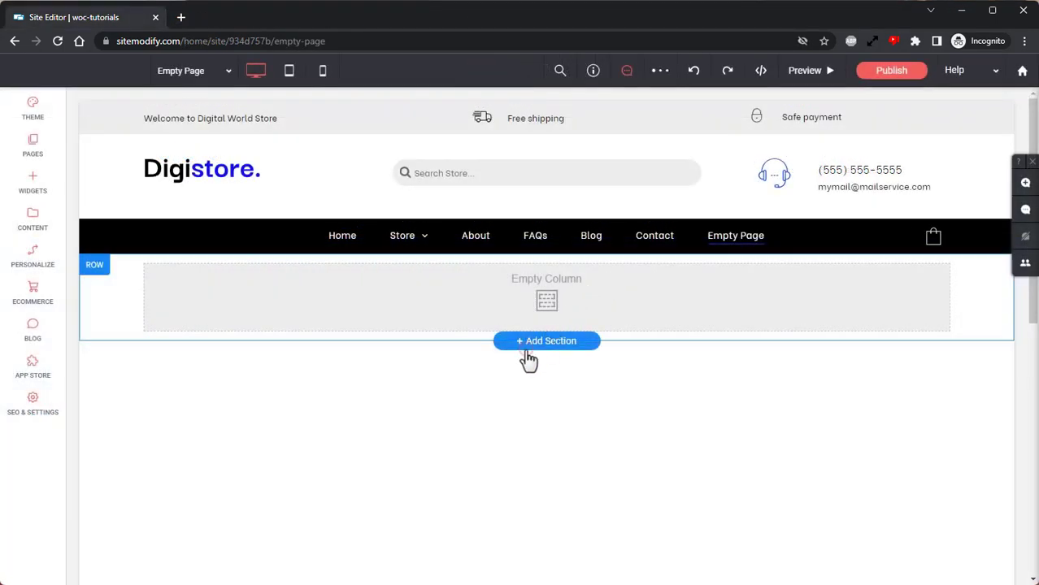
# - Insert the FX BG Patterns - Section A template from the FX Widgets category as a new section below the empty row
pyautogui.click(528, 341)
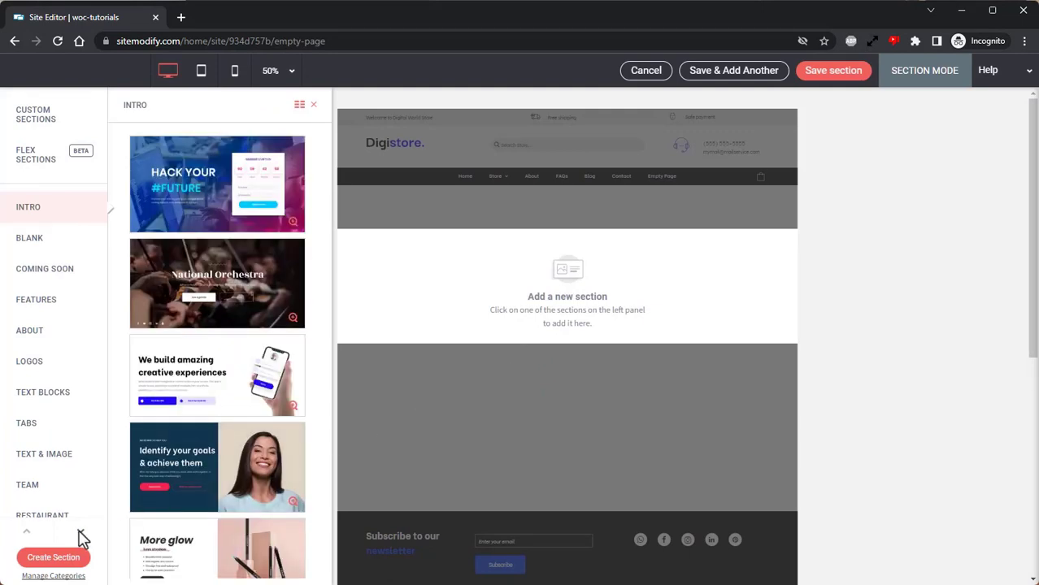
pyautogui.scroll(-7, 82, 538)
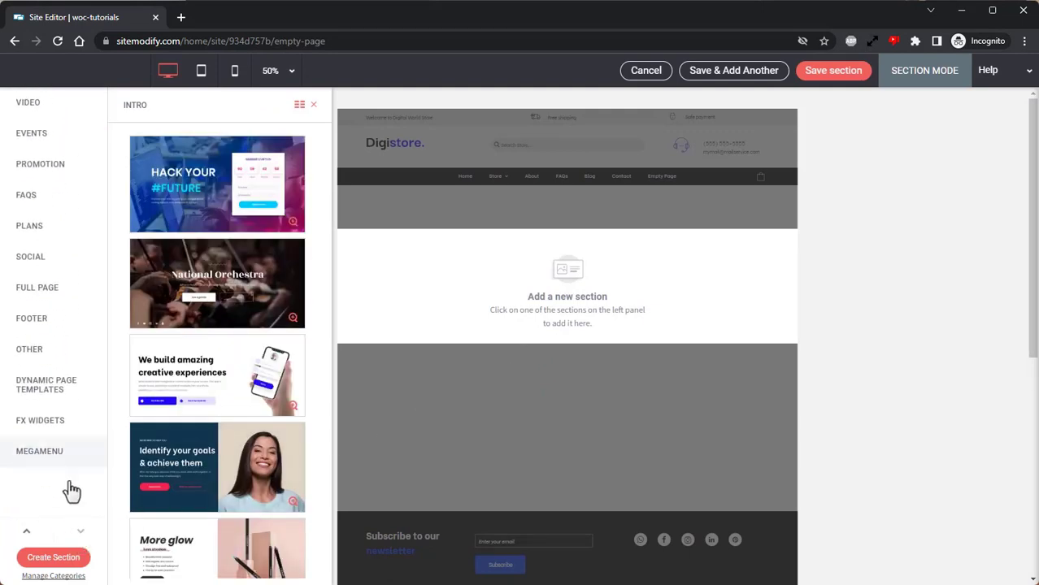
pyautogui.click(50, 423)
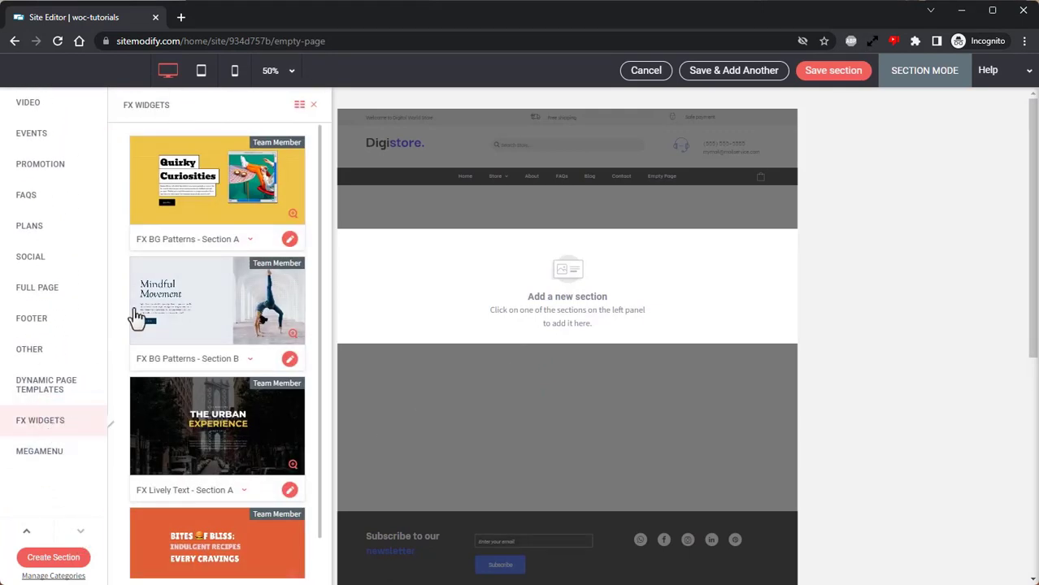
pyautogui.click(213, 183)
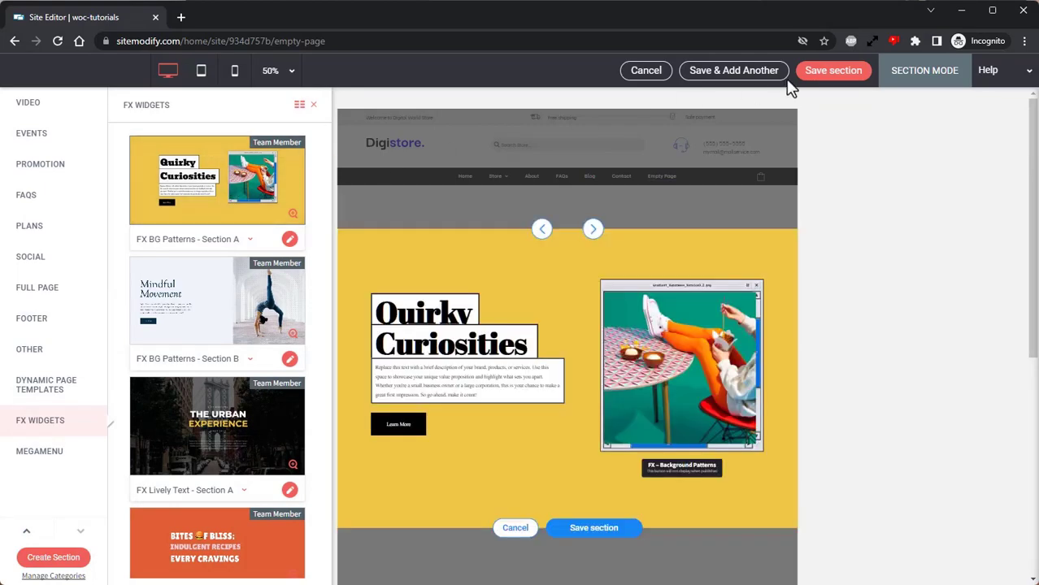